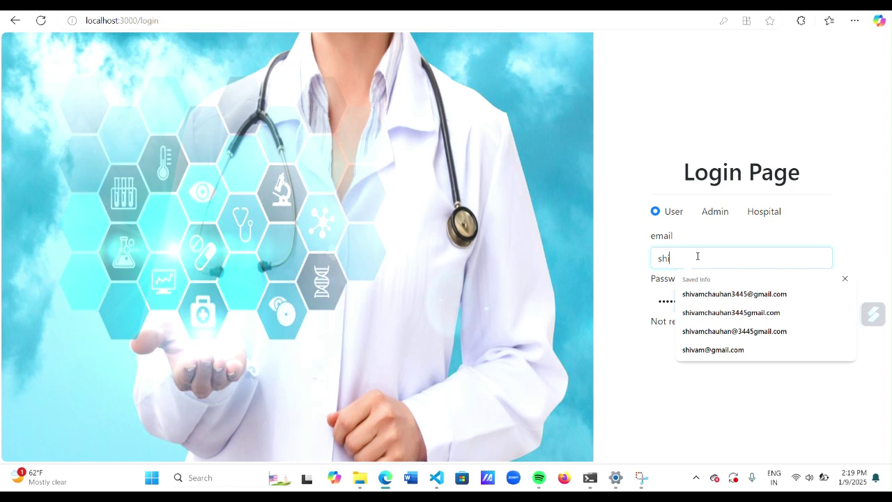
- Log in with the saved email, correcting the last character of the password
{"action": "left_click", "coordinate": [729, 301]}
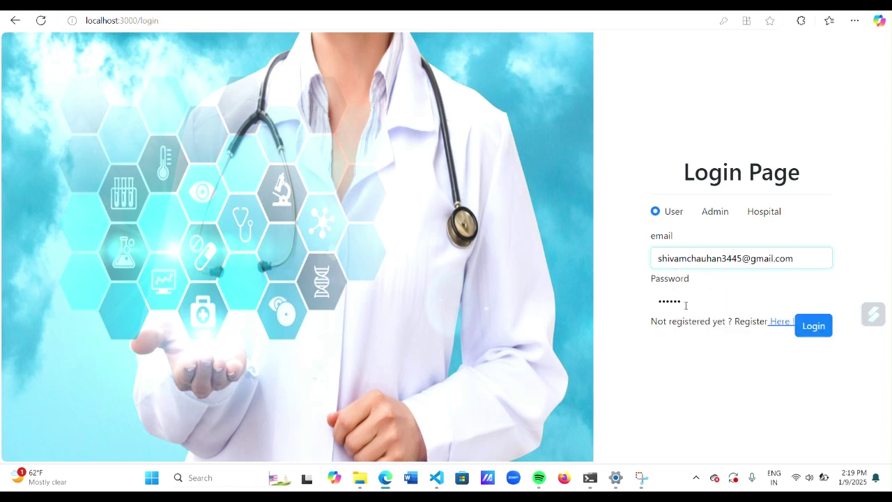
{"action": "left_click", "coordinate": [686, 306]}
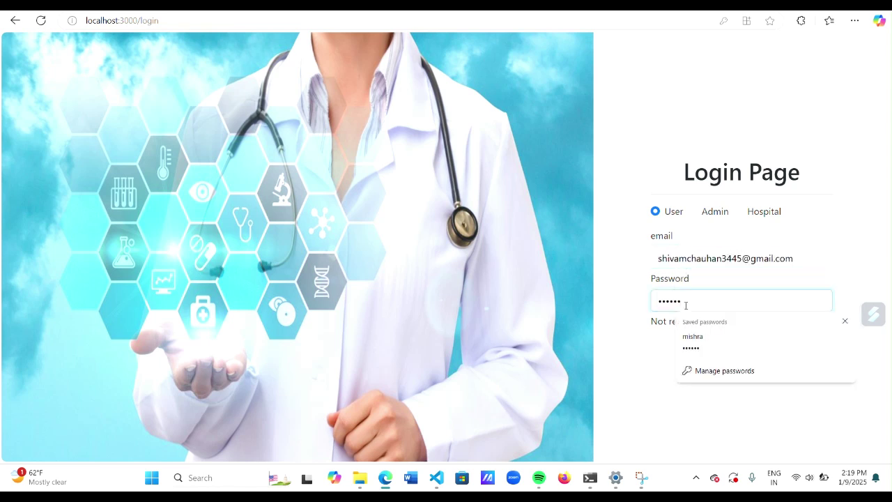
{"action": "key", "text": "BackSpace"}
{"action": "type", "text": "•"}
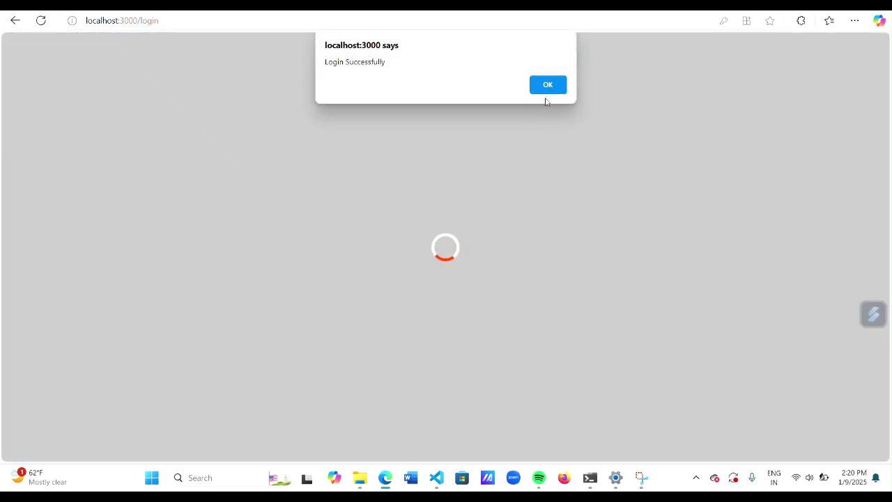
- Dismiss the login alert and search hospitals near the address 'sector-110, Noida'
{"action": "left_click", "coordinate": [547, 85]}
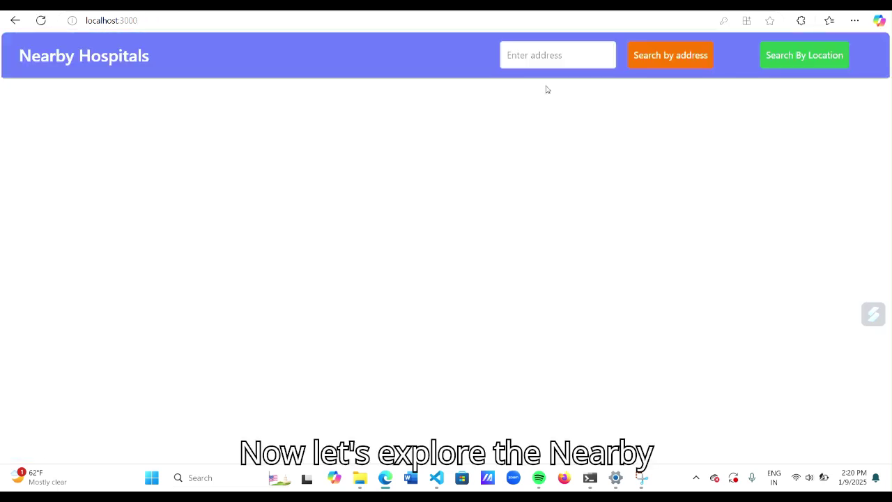
{"action": "left_click", "coordinate": [513, 58]}
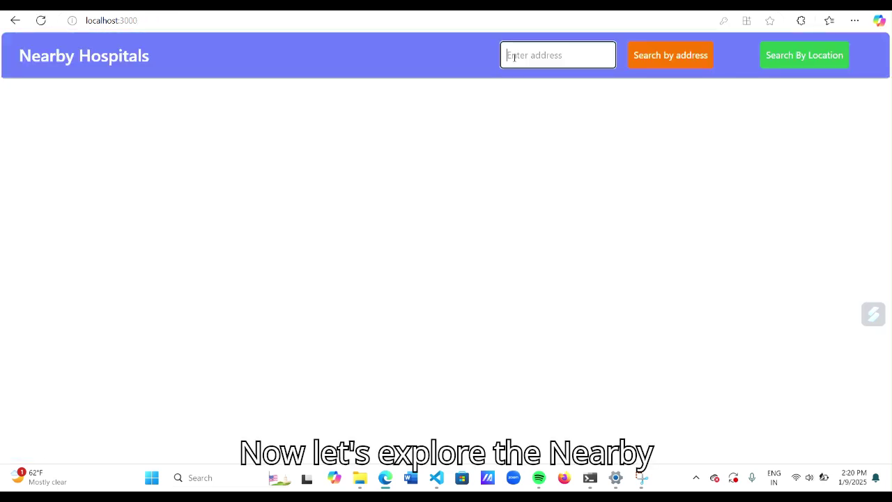
{"action": "left_click", "coordinate": [513, 57]}
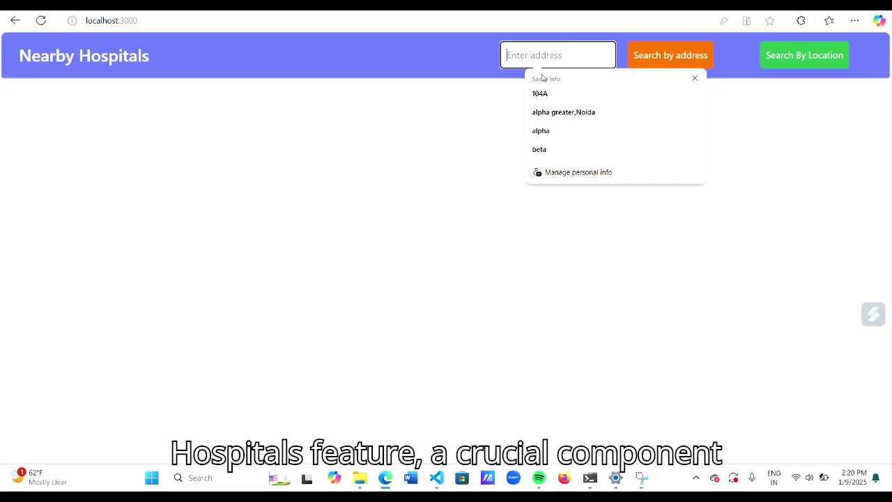
{"action": "type", "text": "sector-110 ,Noida"}
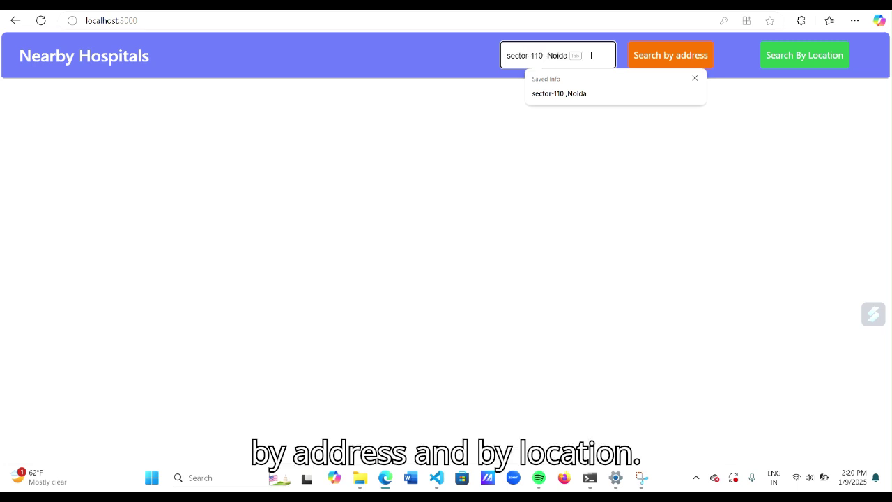
{"action": "type", "text": "N"}
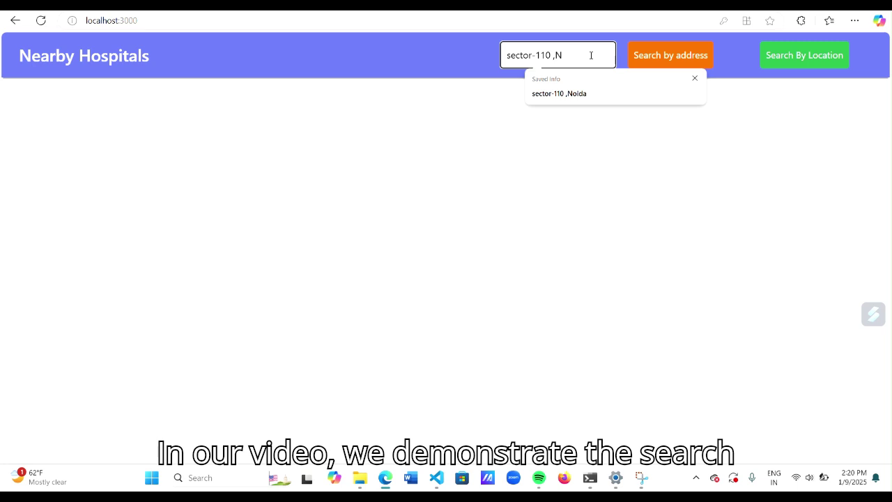
{"action": "type", "text": "oida"}
{"action": "left_click", "coordinate": [665, 60]}
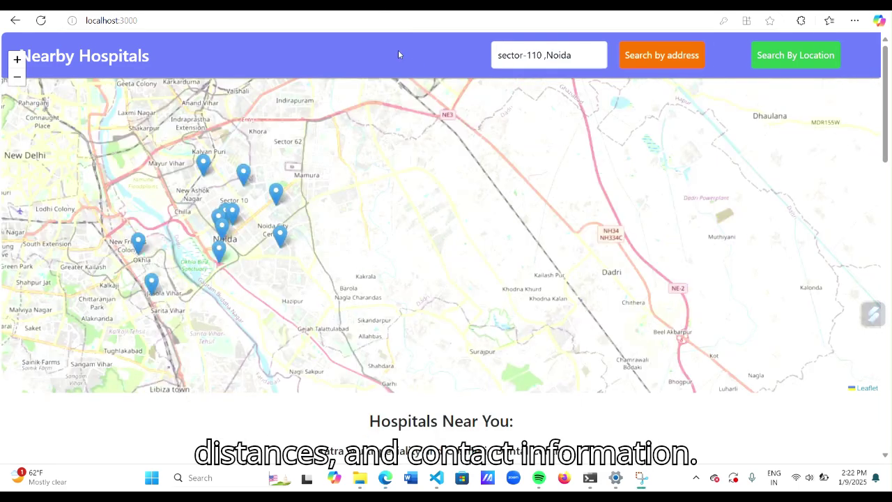
- Scroll through the nearby hospitals and their distances in the Hospitals Near You list
{"action": "scroll", "coordinate": [386, 236], "scroll_direction": "down", "scroll_amount": 2}
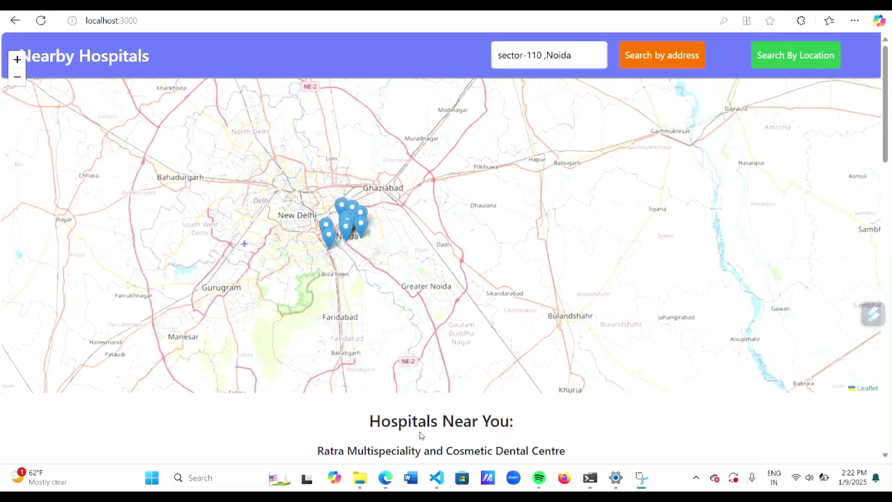
{"action": "scroll", "coordinate": [418, 436], "scroll_direction": "down", "scroll_amount": 2}
{"action": "scroll", "coordinate": [412, 437], "scroll_direction": "down", "scroll_amount": 2}
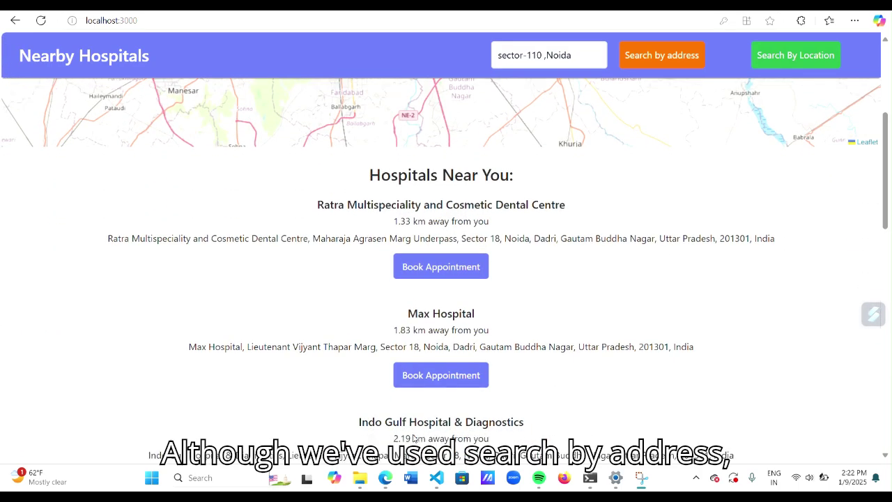
{"action": "scroll", "coordinate": [413, 437], "scroll_direction": "down", "scroll_amount": 1}
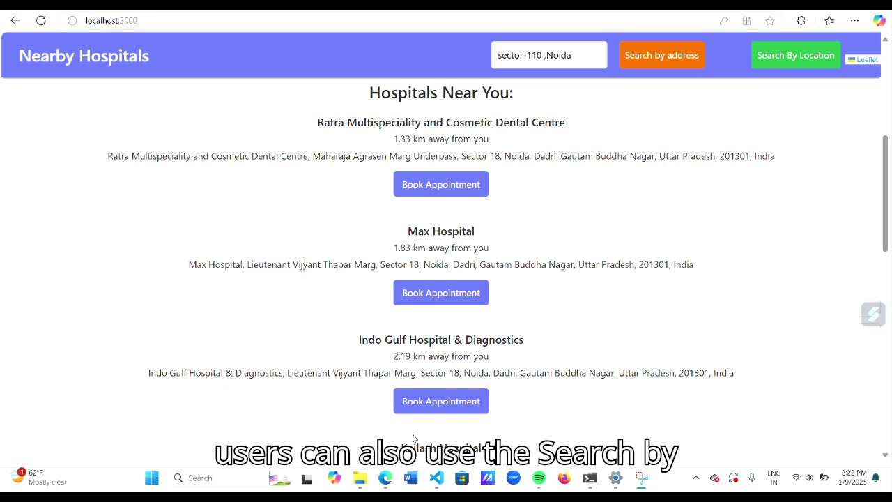
{"action": "scroll", "coordinate": [413, 437], "scroll_direction": "down", "scroll_amount": 1}
{"action": "scroll", "coordinate": [413, 437], "scroll_direction": "down", "scroll_amount": 2}
{"action": "scroll", "coordinate": [413, 437], "scroll_direction": "down", "scroll_amount": 2}
{"action": "scroll", "coordinate": [413, 437], "scroll_direction": "down", "scroll_amount": 2}
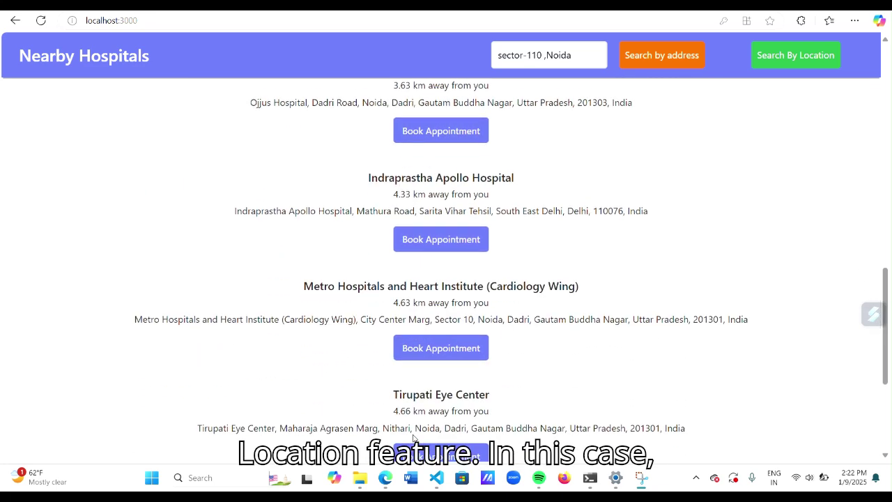
{"action": "scroll", "coordinate": [413, 437], "scroll_direction": "down", "scroll_amount": 2}
{"action": "scroll", "coordinate": [413, 437], "scroll_direction": "down", "scroll_amount": 1}
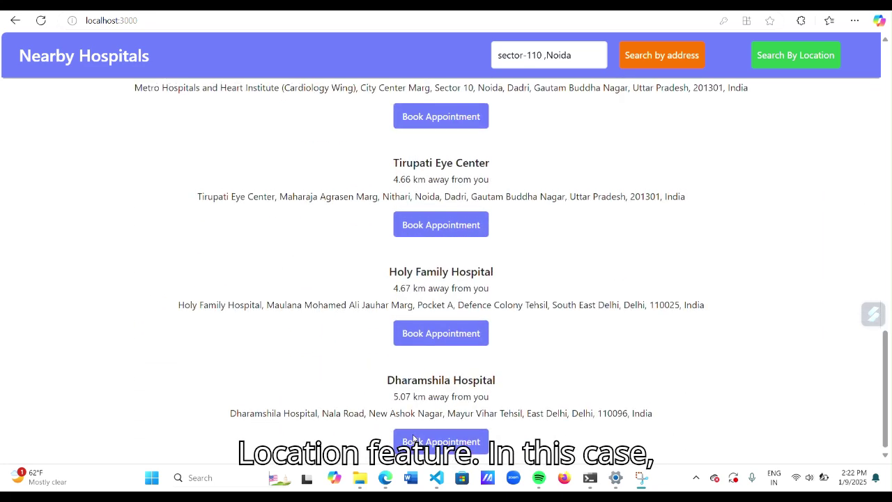
{"action": "scroll", "coordinate": [413, 437], "scroll_direction": "up", "scroll_amount": 10}
{"action": "scroll", "coordinate": [394, 196], "scroll_direction": "up", "scroll_amount": 5}
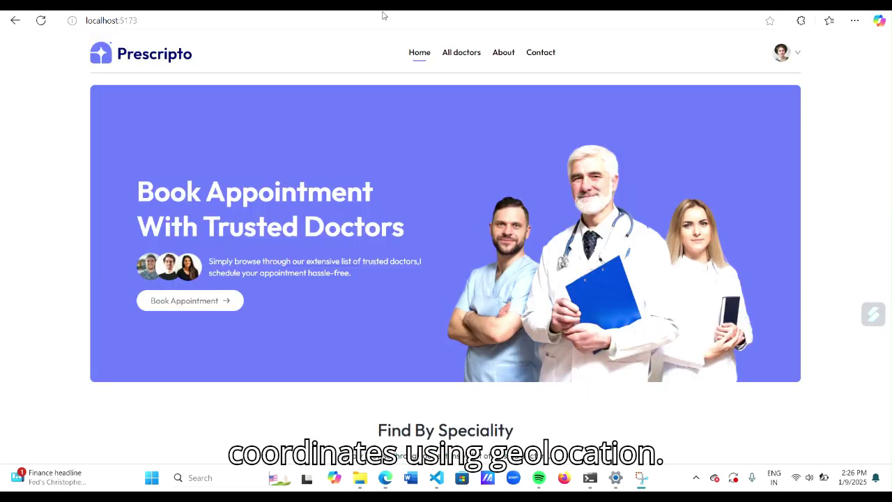
- Scroll the Prescripto home page down to the footer and back to the specialities
{"action": "scroll", "coordinate": [410, 194], "scroll_direction": "down", "scroll_amount": 1}
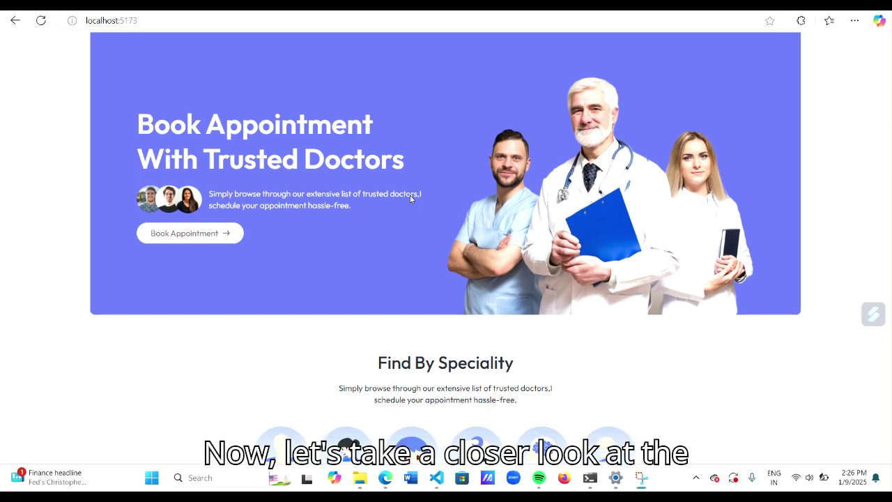
{"action": "scroll", "coordinate": [409, 194], "scroll_direction": "down", "scroll_amount": 2}
{"action": "scroll", "coordinate": [409, 199], "scroll_direction": "down", "scroll_amount": 2}
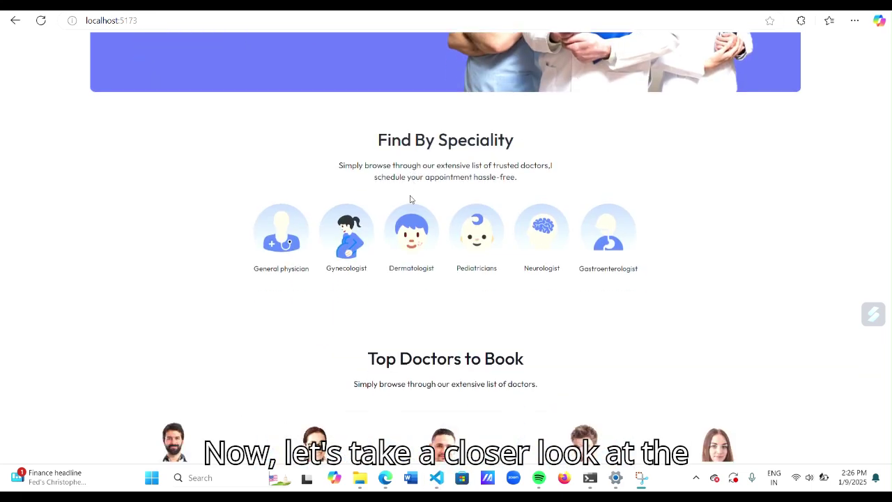
{"action": "scroll", "coordinate": [410, 199], "scroll_direction": "down", "scroll_amount": 1}
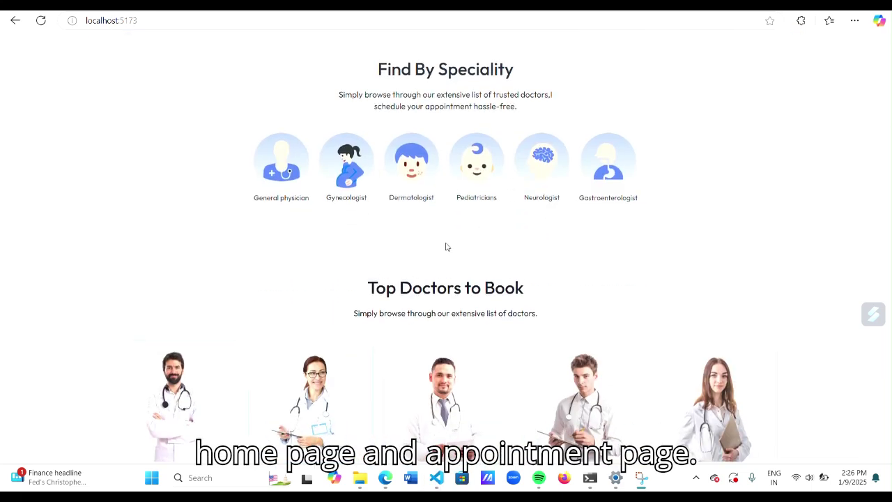
{"action": "scroll", "coordinate": [447, 247], "scroll_direction": "down", "scroll_amount": 3}
{"action": "scroll", "coordinate": [488, 291], "scroll_direction": "down", "scroll_amount": 4}
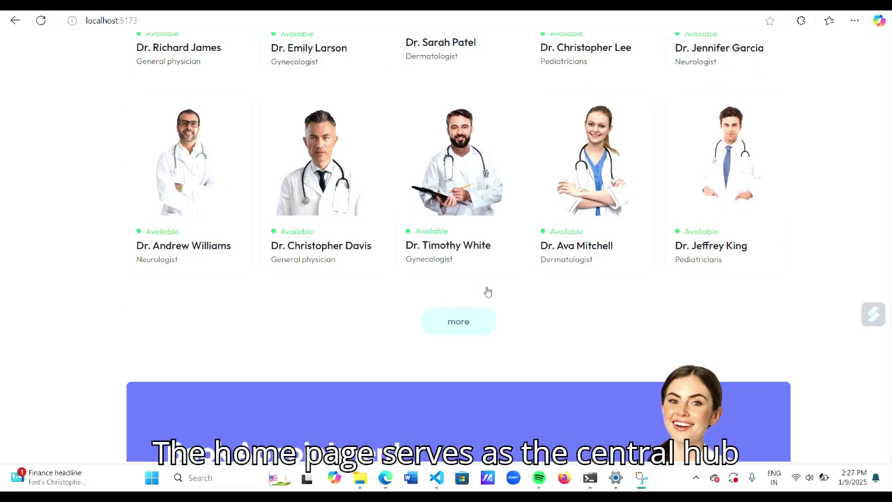
{"action": "scroll", "coordinate": [487, 291], "scroll_direction": "down", "scroll_amount": 4}
{"action": "scroll", "coordinate": [468, 263], "scroll_direction": "down", "scroll_amount": 2}
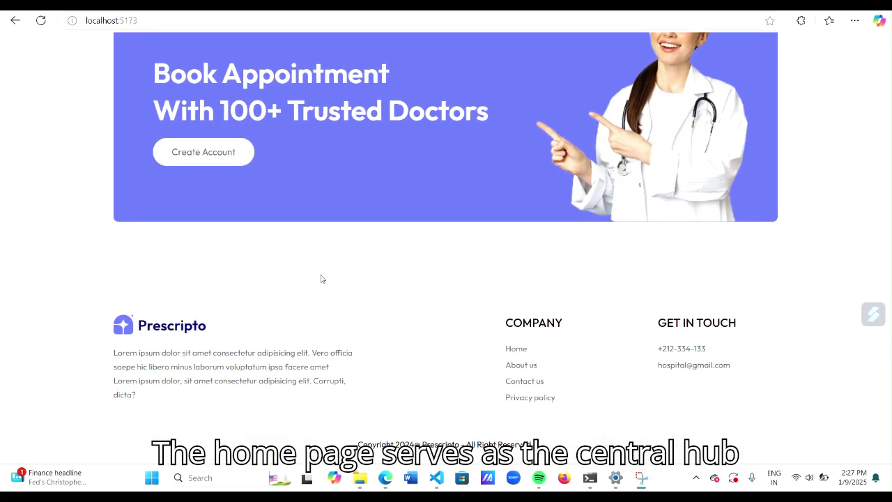
{"action": "scroll", "coordinate": [321, 279], "scroll_direction": "up", "scroll_amount": 1}
{"action": "scroll", "coordinate": [321, 278], "scroll_direction": "up", "scroll_amount": 1}
{"action": "scroll", "coordinate": [321, 279], "scroll_direction": "up", "scroll_amount": 1}
{"action": "scroll", "coordinate": [322, 278], "scroll_direction": "up", "scroll_amount": 1}
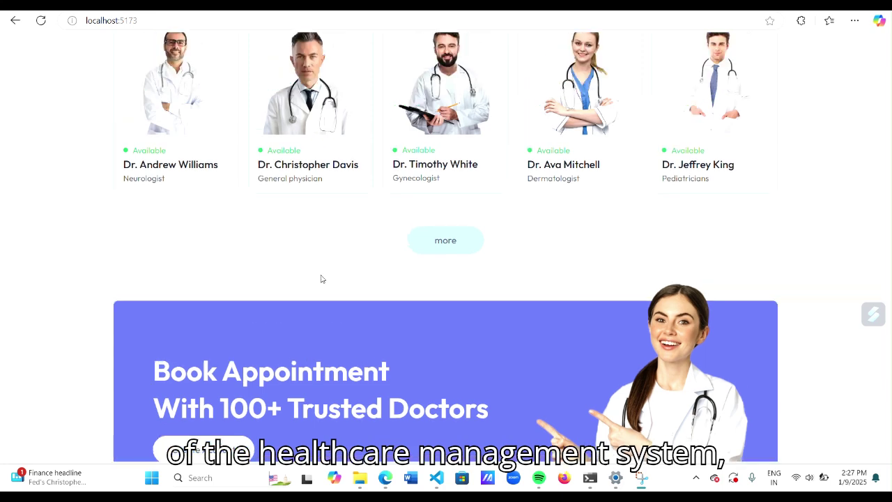
{"action": "scroll", "coordinate": [321, 278], "scroll_direction": "up", "scroll_amount": 2}
{"action": "scroll", "coordinate": [321, 279], "scroll_direction": "up", "scroll_amount": 2}
{"action": "scroll", "coordinate": [321, 279], "scroll_direction": "up", "scroll_amount": 5}
{"action": "scroll", "coordinate": [321, 279], "scroll_direction": "up", "scroll_amount": 2}
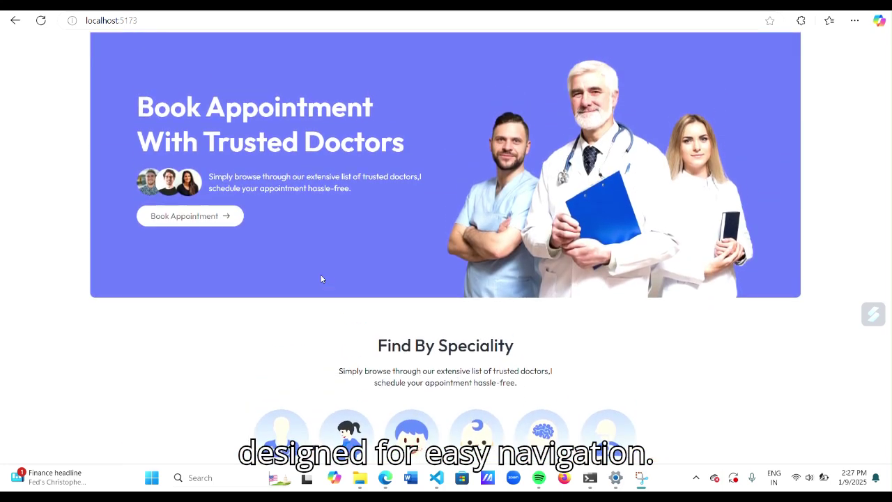
{"action": "scroll", "coordinate": [321, 279], "scroll_direction": "up", "scroll_amount": 1}
{"action": "scroll", "coordinate": [337, 330], "scroll_direction": "down", "scroll_amount": 1}
{"action": "scroll", "coordinate": [348, 307], "scroll_direction": "up", "scroll_amount": 2}
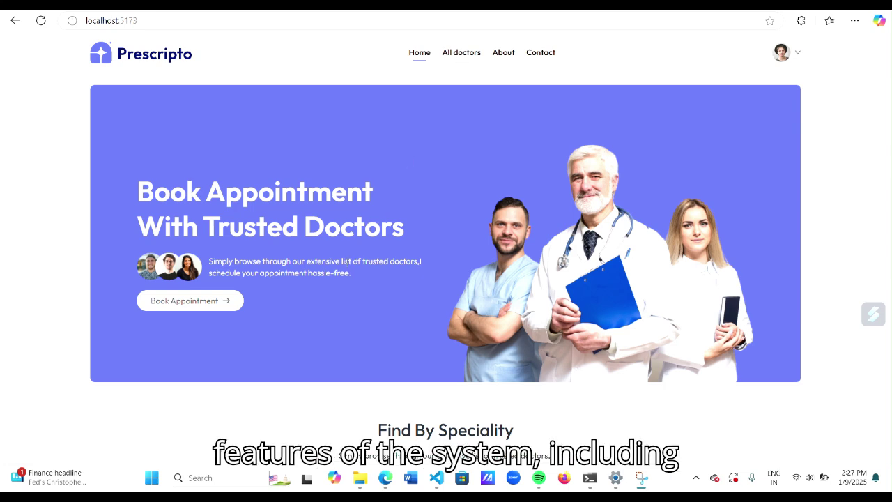
{"action": "scroll", "coordinate": [346, 263], "scroll_direction": "down", "scroll_amount": 1}
{"action": "scroll", "coordinate": [346, 263], "scroll_direction": "down", "scroll_amount": 2}
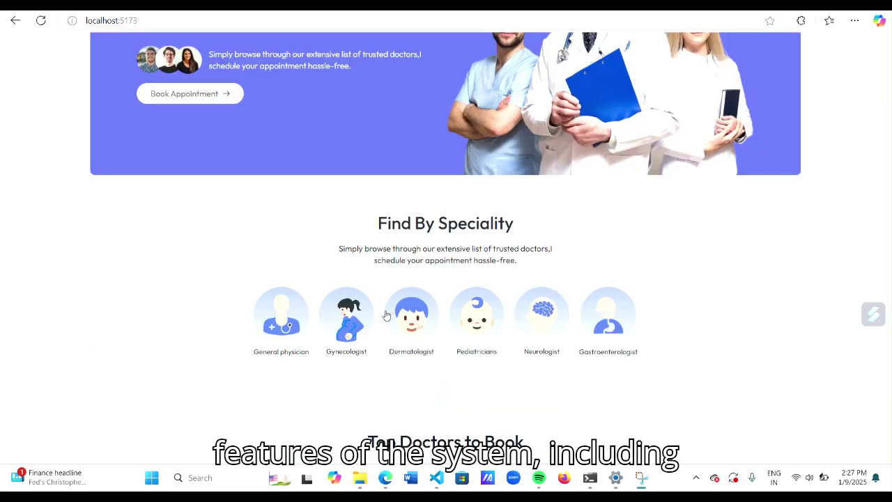
- Browse doctor specialities and open gastroenterologist Dr. Amelia Hill's appointment page
{"action": "left_click", "coordinate": [348, 321]}
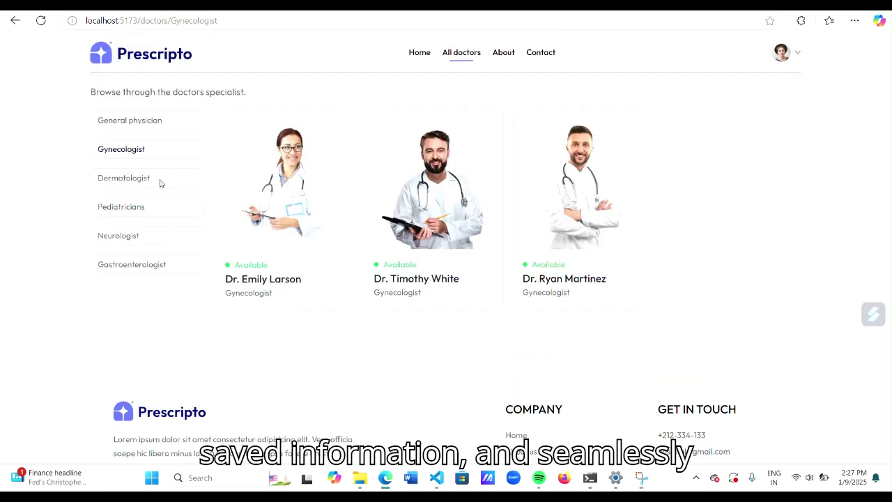
{"action": "left_click", "coordinate": [159, 182]}
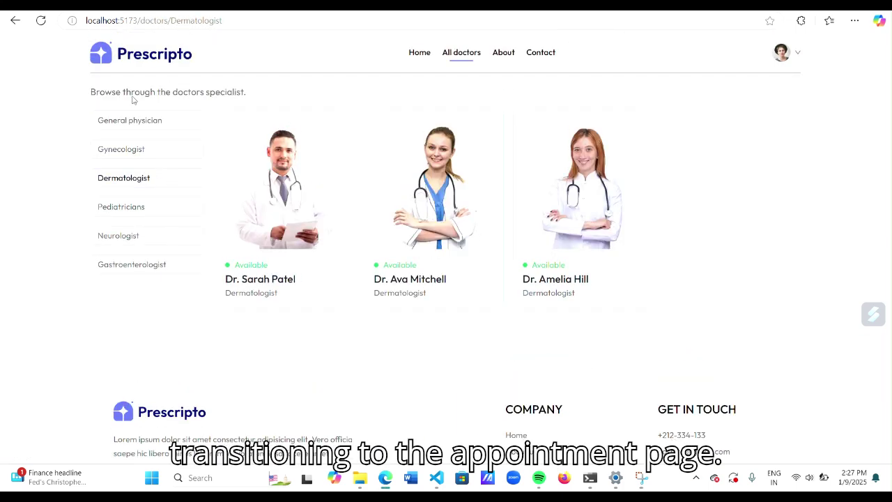
{"action": "left_click", "coordinate": [130, 122]}
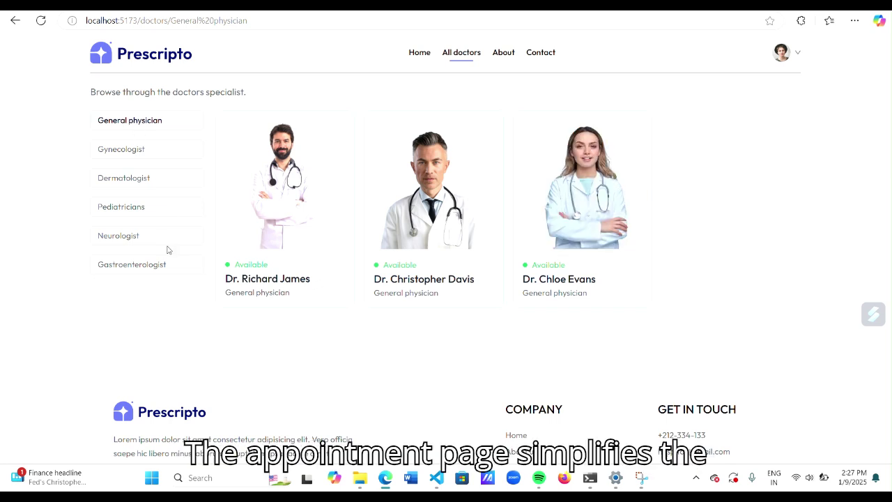
{"action": "left_click", "coordinate": [171, 270]}
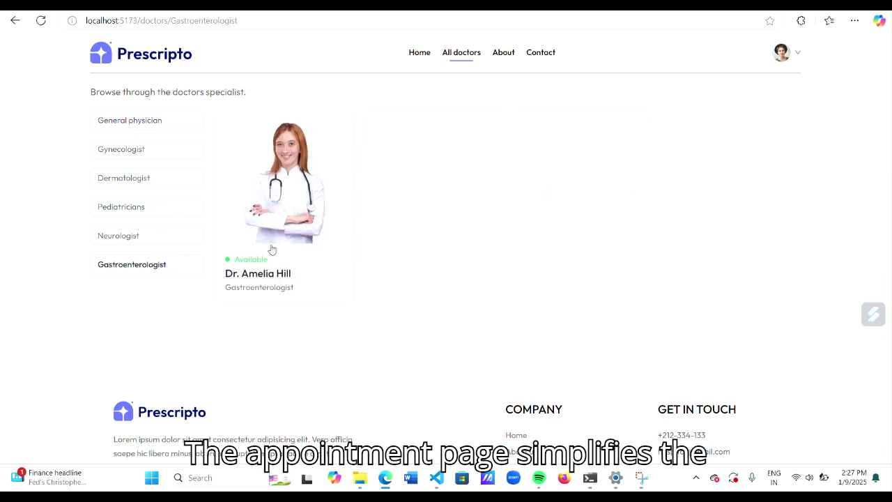
{"action": "left_click", "coordinate": [295, 214]}
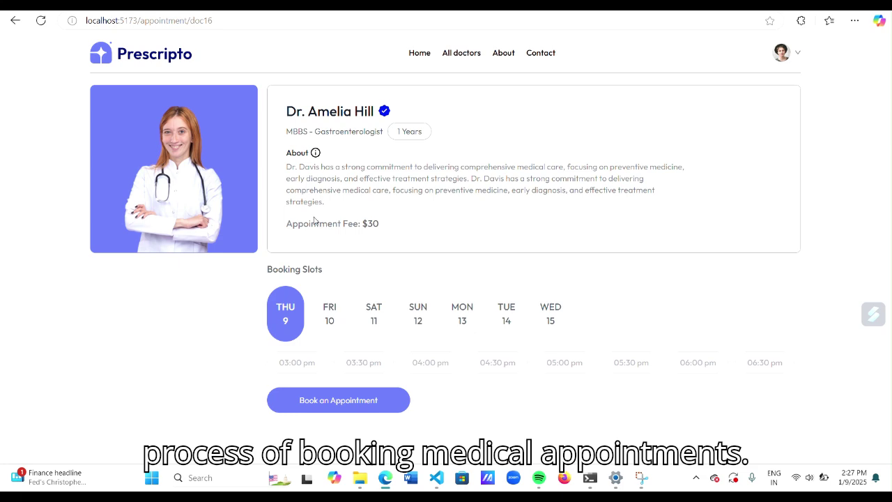
- Choose Saturday 11 at 10:30 am as the booking slot
{"action": "scroll", "coordinate": [365, 295], "scroll_direction": "down", "scroll_amount": 3}
{"action": "scroll", "coordinate": [364, 295], "scroll_direction": "up", "scroll_amount": 4}
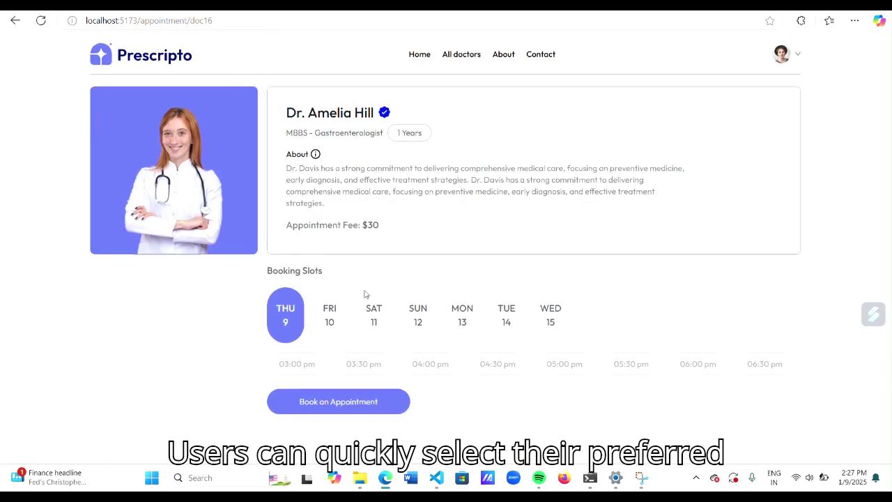
{"action": "scroll", "coordinate": [425, 310], "scroll_direction": "down", "scroll_amount": 5}
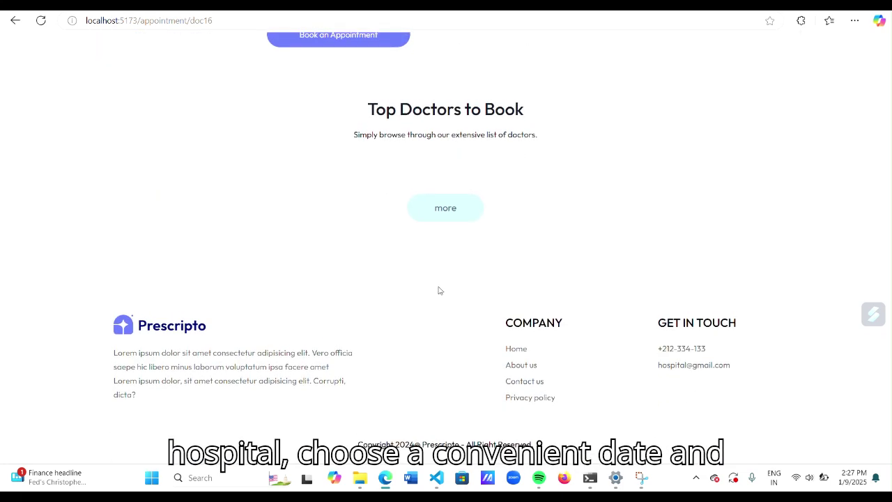
{"action": "scroll", "coordinate": [440, 255], "scroll_direction": "up", "scroll_amount": 3}
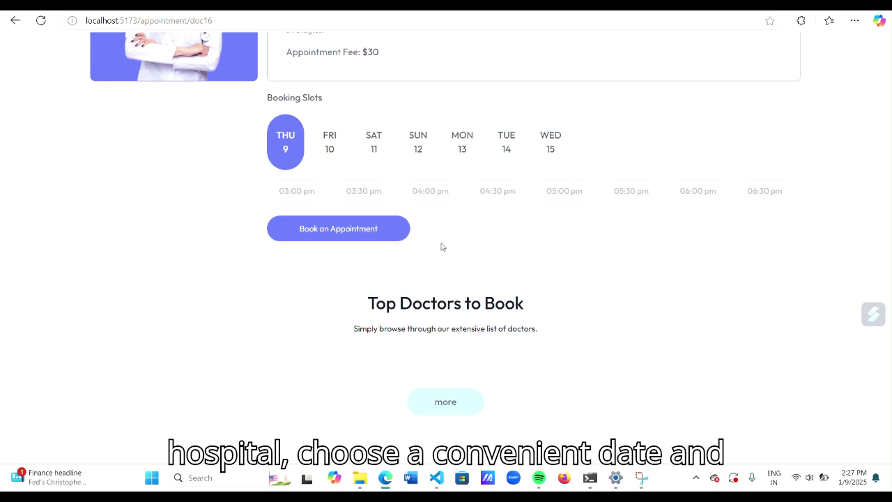
{"action": "left_click", "coordinate": [334, 135]}
{"action": "left_click", "coordinate": [376, 135]}
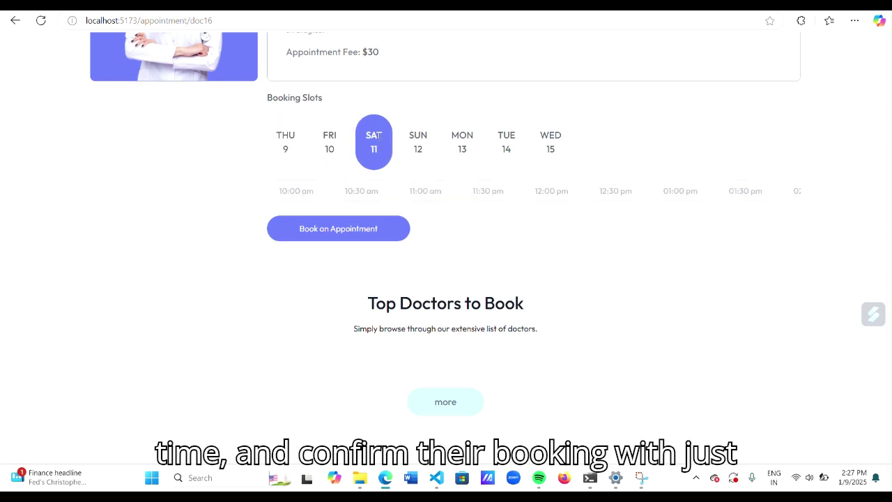
{"action": "left_click", "coordinate": [363, 191]}
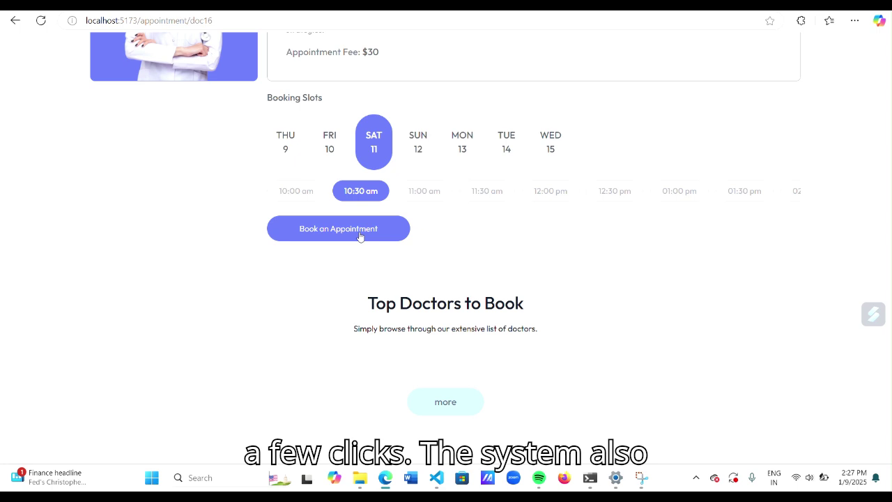
{"action": "scroll", "coordinate": [411, 77], "scroll_direction": "up", "scroll_amount": 3}
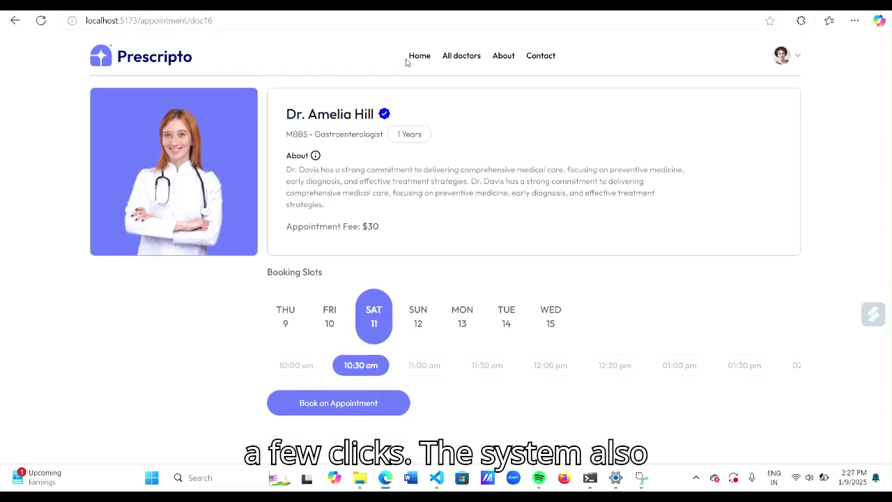
- Visit the About, Contact and My Appointments pages, then log out of the patient account
{"action": "left_click", "coordinate": [504, 53]}
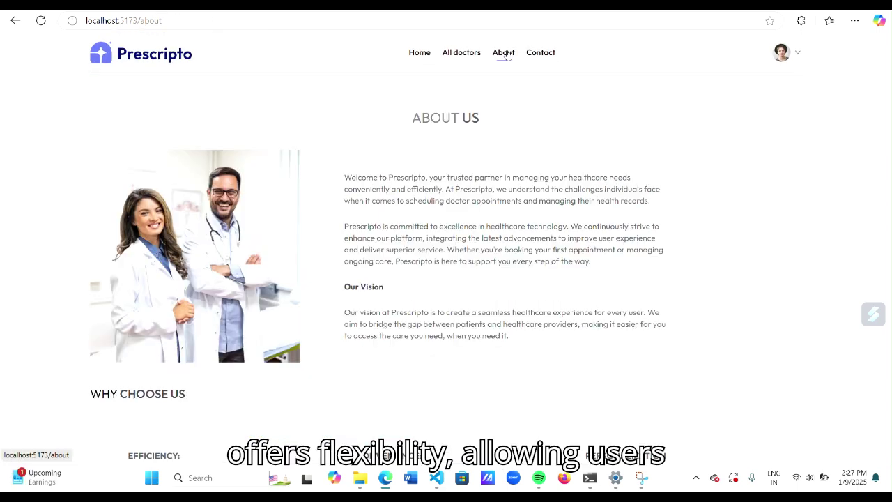
{"action": "left_click", "coordinate": [542, 60]}
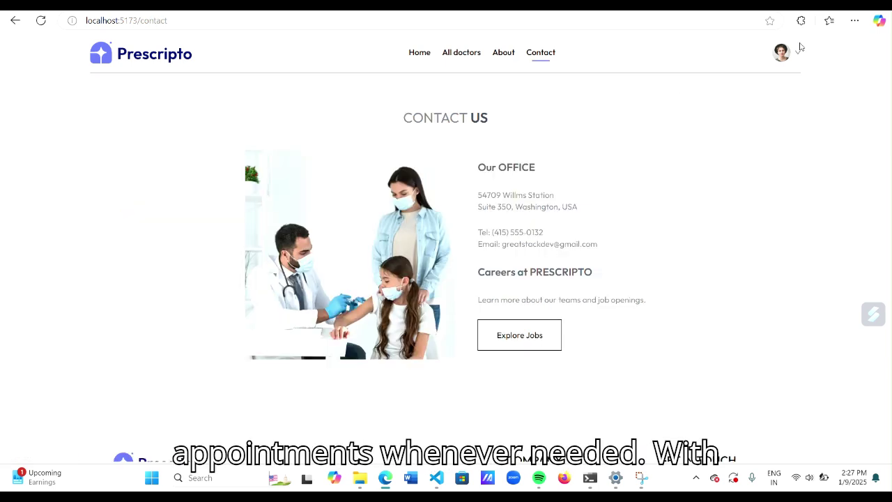
{"action": "mouse_move", "coordinate": [785, 53]}
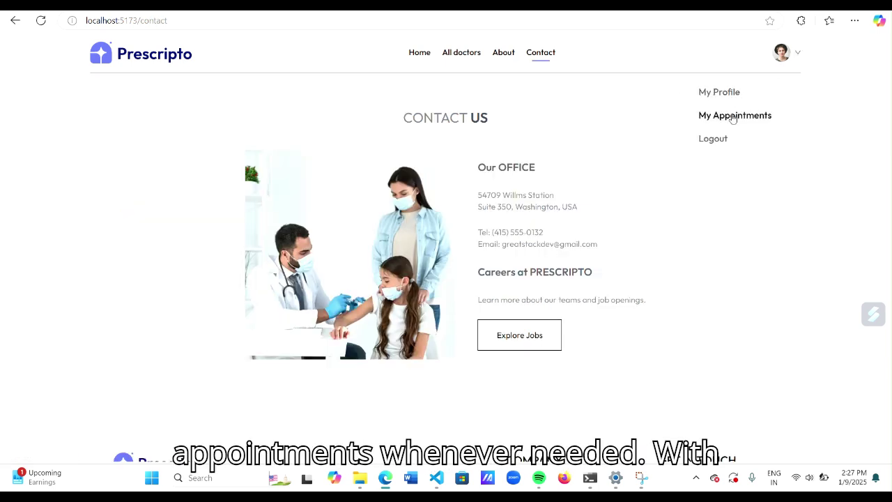
{"action": "left_click", "coordinate": [729, 119]}
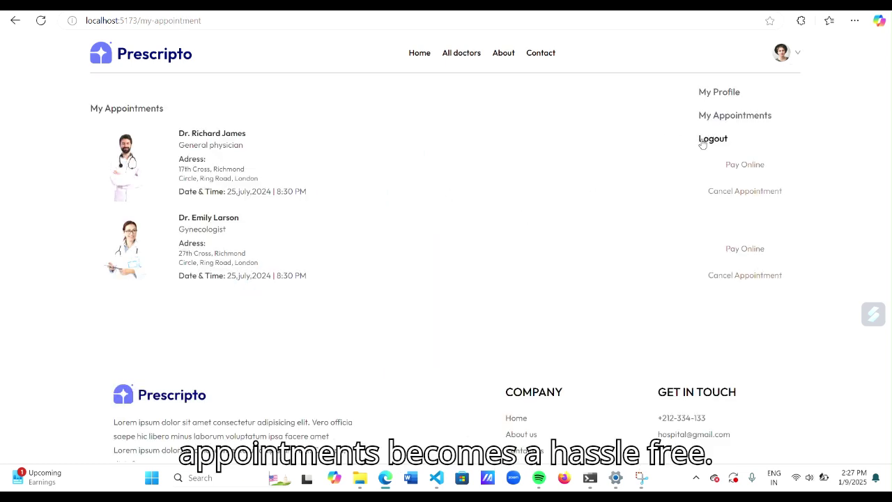
{"action": "left_click", "coordinate": [711, 139]}
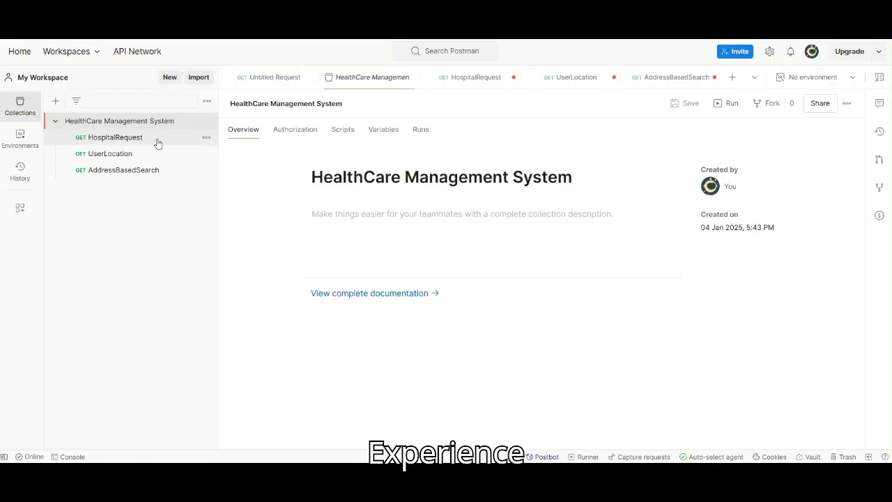
- Re-send the HospitalRequest call and review its 200 OK Geoapify hospital list
{"action": "left_click", "coordinate": [157, 141]}
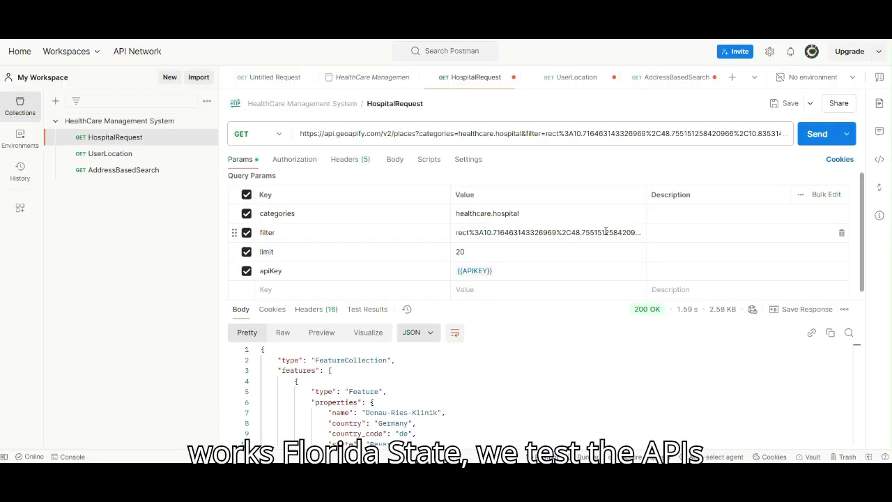
{"action": "left_click", "coordinate": [815, 135]}
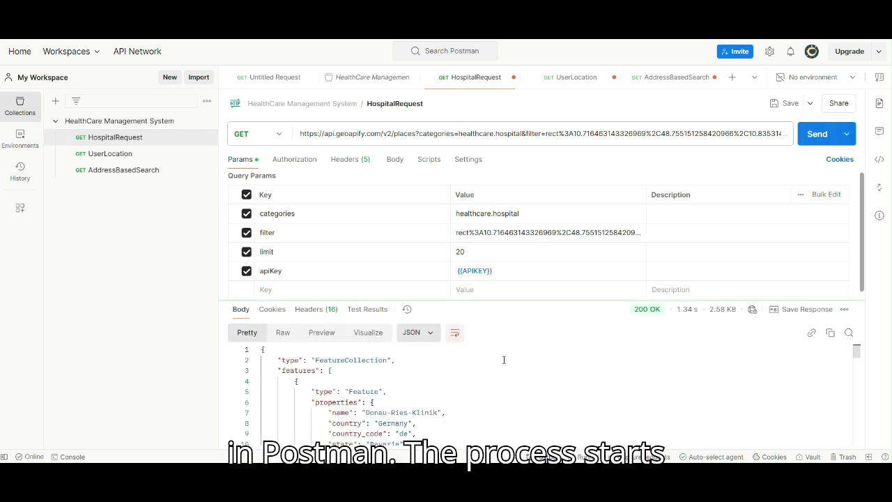
{"action": "scroll", "coordinate": [488, 390], "scroll_direction": "down", "scroll_amount": 4}
{"action": "scroll", "coordinate": [483, 398], "scroll_direction": "down", "scroll_amount": 3}
{"action": "scroll", "coordinate": [483, 398], "scroll_direction": "down", "scroll_amount": 3}
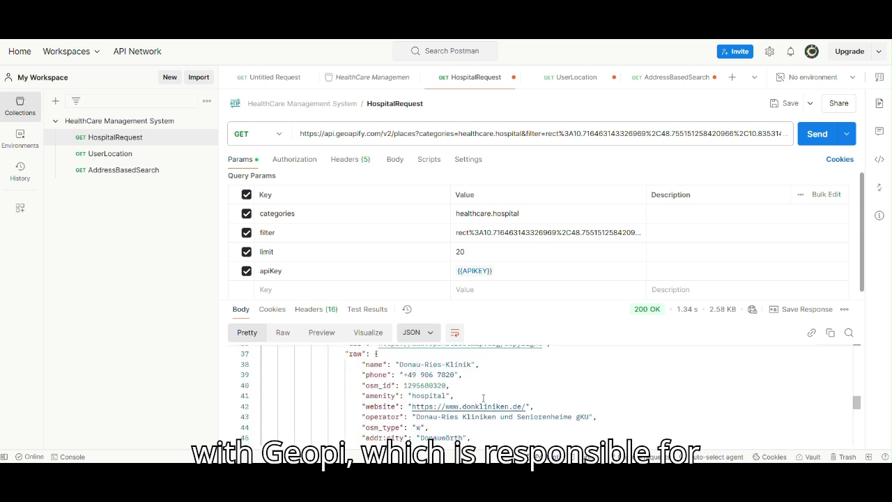
{"action": "scroll", "coordinate": [483, 398], "scroll_direction": "down", "scroll_amount": 3}
{"action": "scroll", "coordinate": [483, 397], "scroll_direction": "down", "scroll_amount": 2}
{"action": "scroll", "coordinate": [482, 398], "scroll_direction": "down", "scroll_amount": 2}
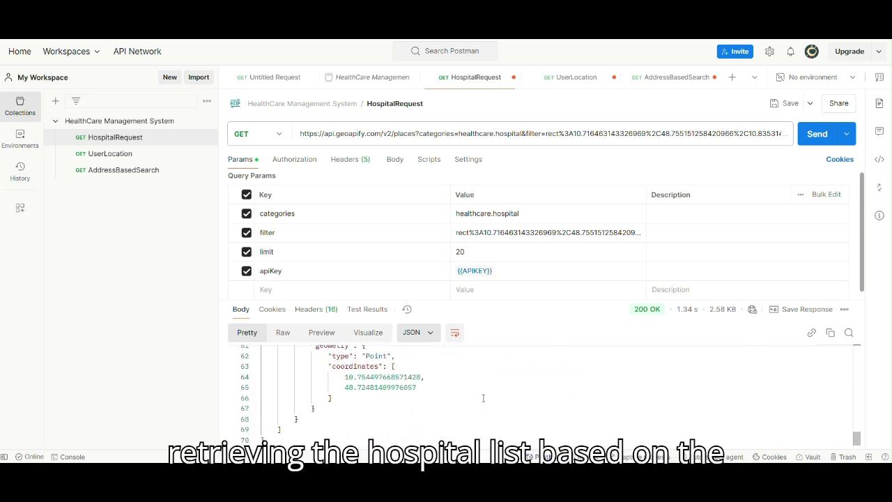
{"action": "scroll", "coordinate": [483, 398], "scroll_direction": "up", "scroll_amount": 4}
{"action": "scroll", "coordinate": [483, 398], "scroll_direction": "up", "scroll_amount": 3}
{"action": "scroll", "coordinate": [482, 398], "scroll_direction": "up", "scroll_amount": 3}
{"action": "scroll", "coordinate": [483, 398], "scroll_direction": "up", "scroll_amount": 1}
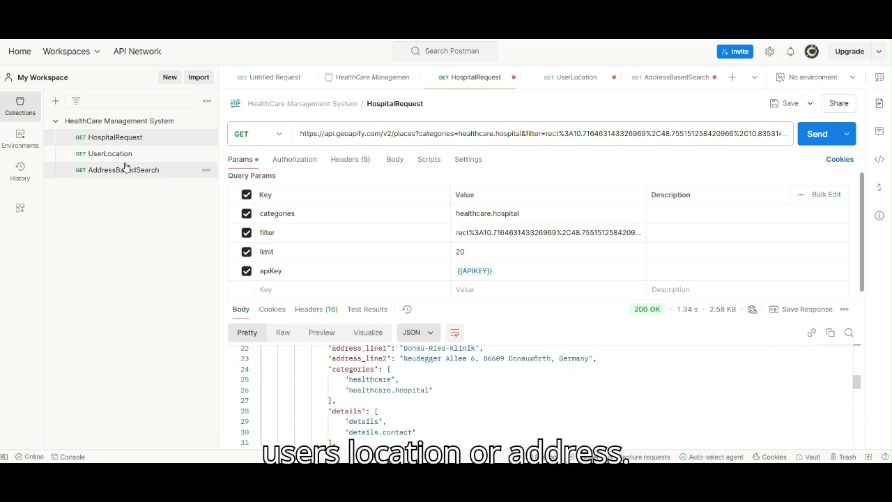
- Re-send UserLocation and review the returned Uttar Pradesh, India address
{"action": "left_click", "coordinate": [119, 156]}
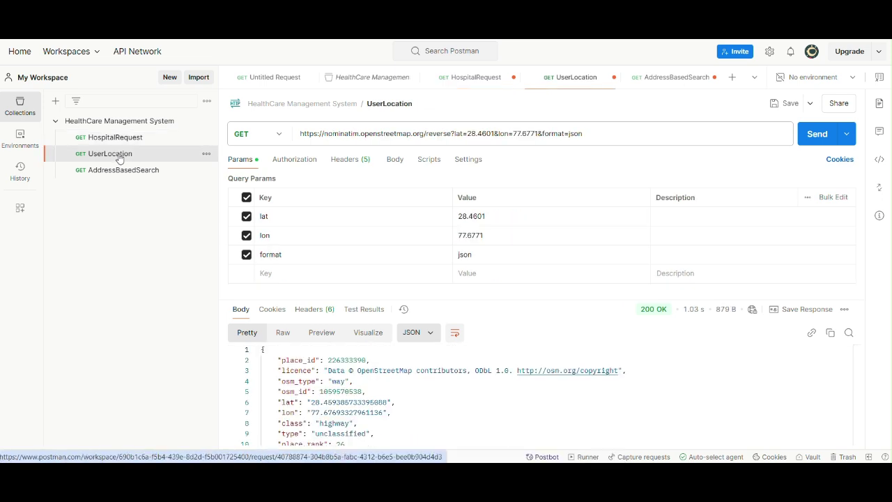
{"action": "left_click", "coordinate": [818, 134]}
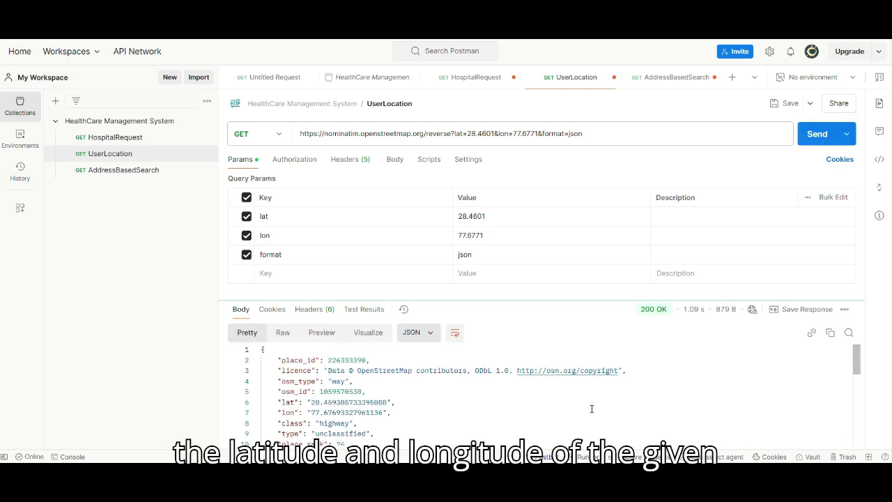
{"action": "scroll", "coordinate": [591, 408], "scroll_direction": "down", "scroll_amount": 3}
{"action": "scroll", "coordinate": [592, 409], "scroll_direction": "down", "scroll_amount": 4}
{"action": "scroll", "coordinate": [591, 409], "scroll_direction": "up", "scroll_amount": 3}
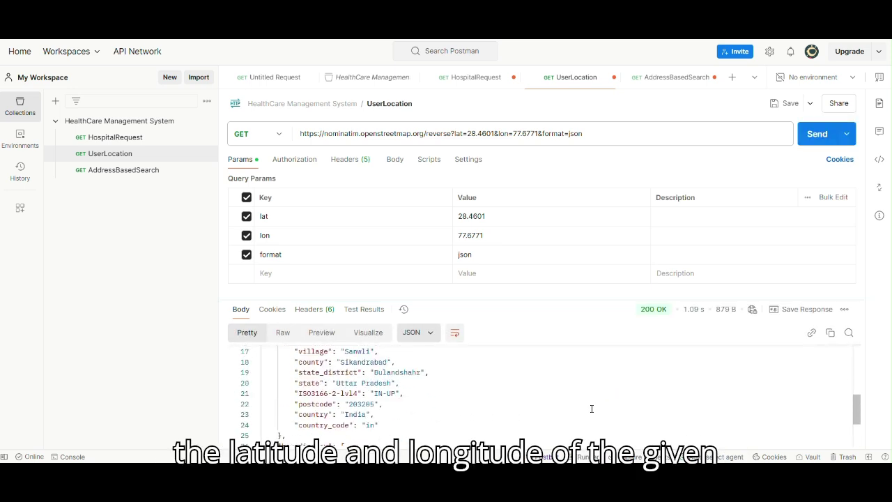
{"action": "scroll", "coordinate": [591, 409], "scroll_direction": "up", "scroll_amount": 3}
{"action": "scroll", "coordinate": [591, 408], "scroll_direction": "up", "scroll_amount": 3}
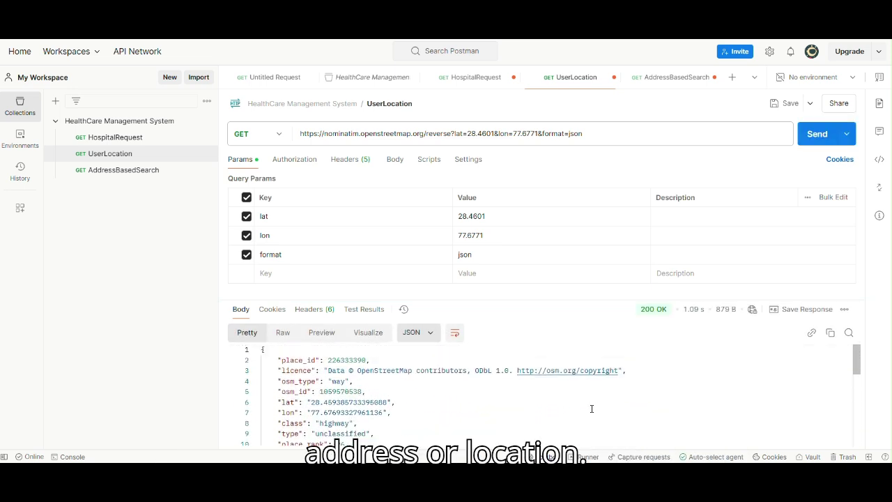
- Re-send the AddressBasedSearch lookup for Greater Noida, now returning 200 OK
{"action": "left_click", "coordinate": [92, 174]}
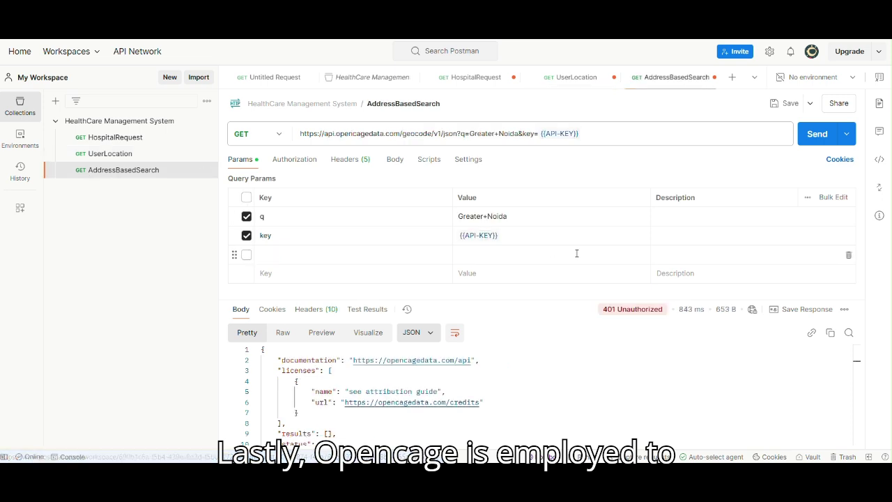
{"action": "left_click", "coordinate": [811, 140]}
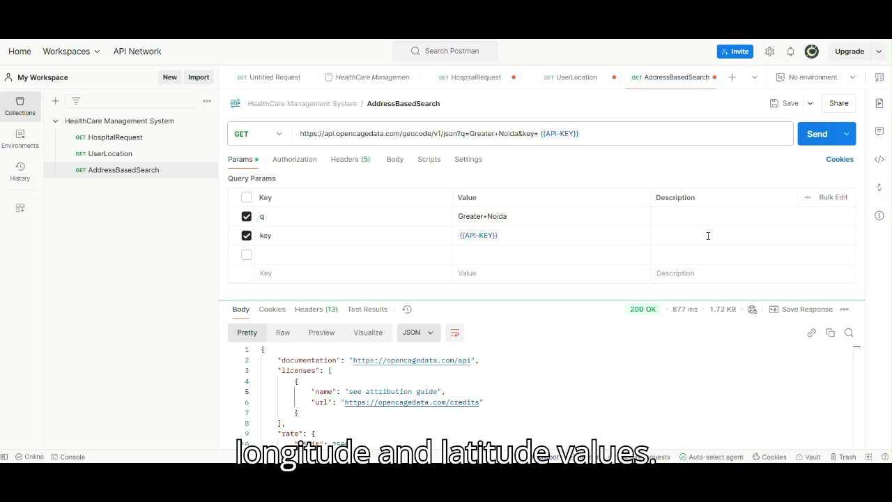
{"action": "scroll", "coordinate": [559, 427], "scroll_direction": "down", "scroll_amount": 1}
{"action": "scroll", "coordinate": [558, 427], "scroll_direction": "down", "scroll_amount": 2}
{"action": "scroll", "coordinate": [559, 427], "scroll_direction": "down", "scroll_amount": 2}
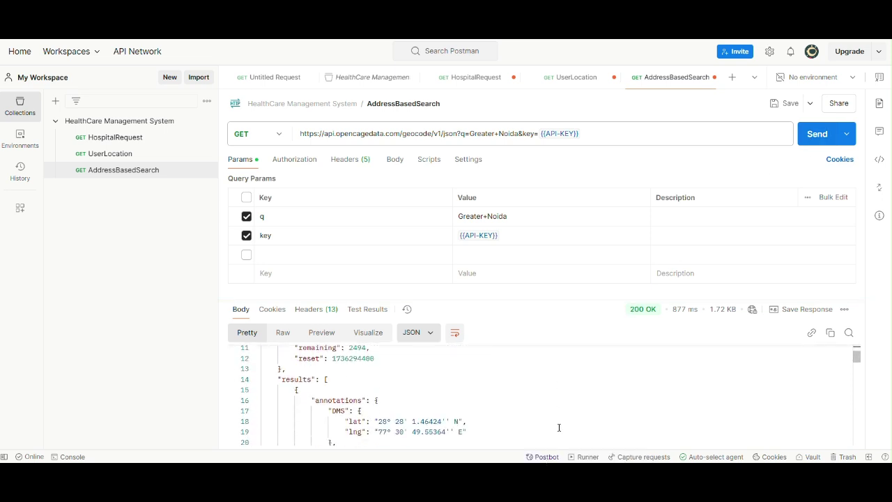
{"action": "scroll", "coordinate": [559, 427], "scroll_direction": "down", "scroll_amount": 1}
{"action": "scroll", "coordinate": [559, 427], "scroll_direction": "down", "scroll_amount": 1}
{"action": "scroll", "coordinate": [558, 427], "scroll_direction": "down", "scroll_amount": 1}
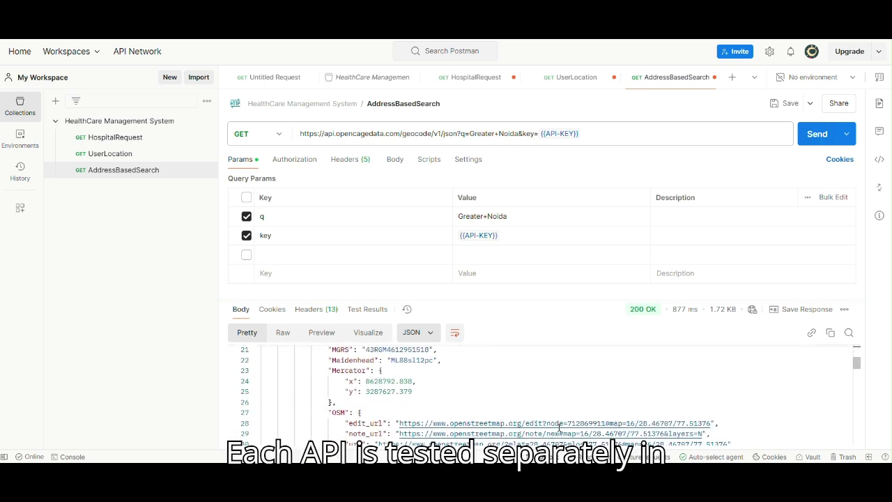
{"action": "scroll", "coordinate": [558, 427], "scroll_direction": "down", "scroll_amount": 1}
{"action": "scroll", "coordinate": [559, 427], "scroll_direction": "down", "scroll_amount": 2}
{"action": "scroll", "coordinate": [559, 427], "scroll_direction": "down", "scroll_amount": 1}
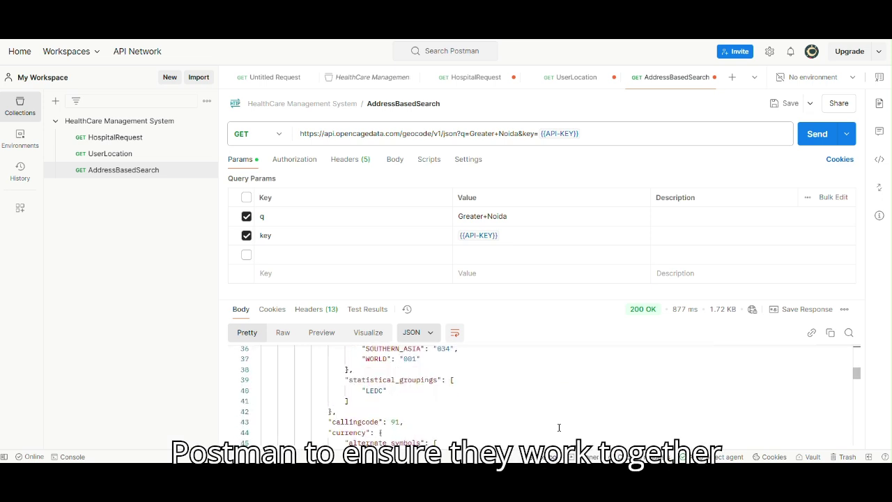
- Scroll through the rest of the OpenCage JSON response and back up
{"action": "scroll", "coordinate": [558, 427], "scroll_direction": "up", "scroll_amount": 1}
{"action": "scroll", "coordinate": [558, 427], "scroll_direction": "down", "scroll_amount": 2}
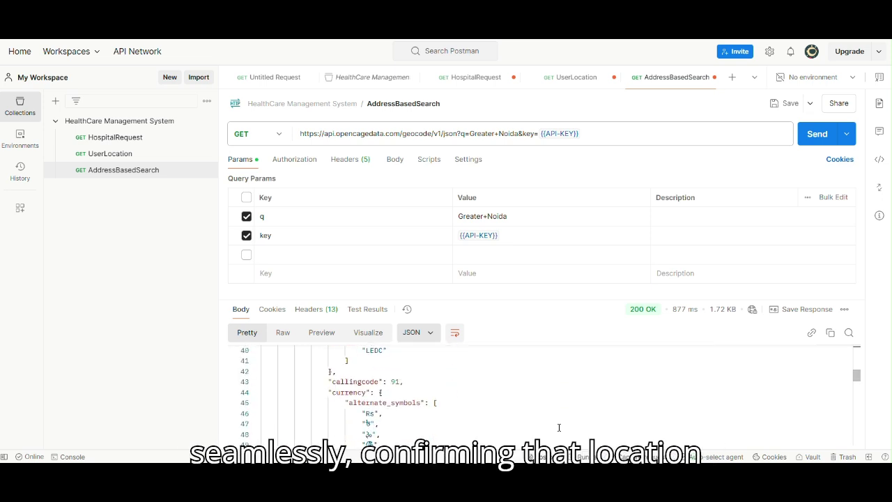
{"action": "scroll", "coordinate": [558, 427], "scroll_direction": "down", "scroll_amount": 1}
{"action": "scroll", "coordinate": [558, 427], "scroll_direction": "down", "scroll_amount": 2}
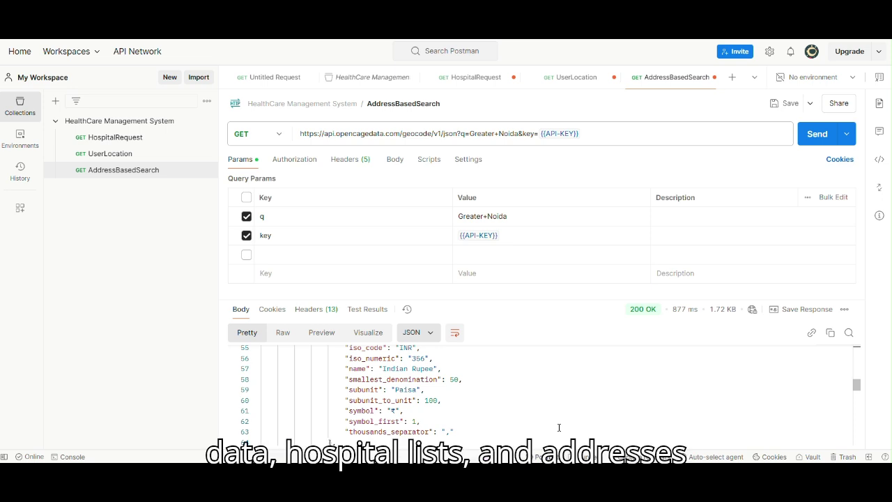
{"action": "scroll", "coordinate": [559, 427], "scroll_direction": "down", "scroll_amount": 2}
{"action": "scroll", "coordinate": [559, 427], "scroll_direction": "down", "scroll_amount": 2}
{"action": "scroll", "coordinate": [559, 427], "scroll_direction": "down", "scroll_amount": 2}
{"action": "scroll", "coordinate": [559, 427], "scroll_direction": "down", "scroll_amount": 1}
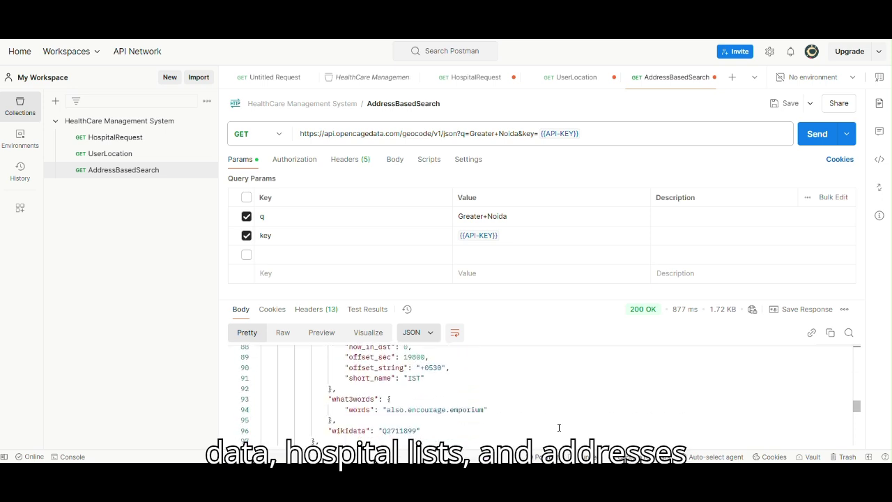
{"action": "scroll", "coordinate": [559, 427], "scroll_direction": "down", "scroll_amount": 2}
{"action": "scroll", "coordinate": [559, 427], "scroll_direction": "down", "scroll_amount": 2}
{"action": "scroll", "coordinate": [559, 428], "scroll_direction": "down", "scroll_amount": 1}
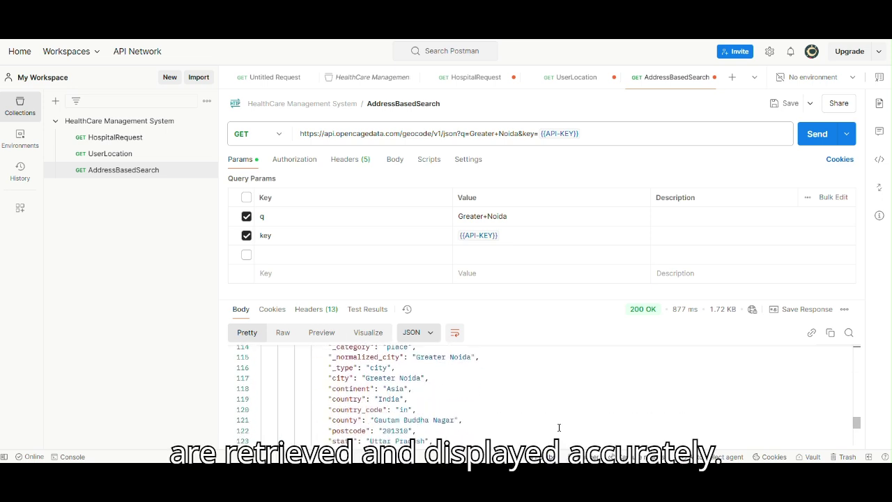
{"action": "scroll", "coordinate": [558, 427], "scroll_direction": "down", "scroll_amount": 1}
{"action": "scroll", "coordinate": [559, 427], "scroll_direction": "down", "scroll_amount": 3}
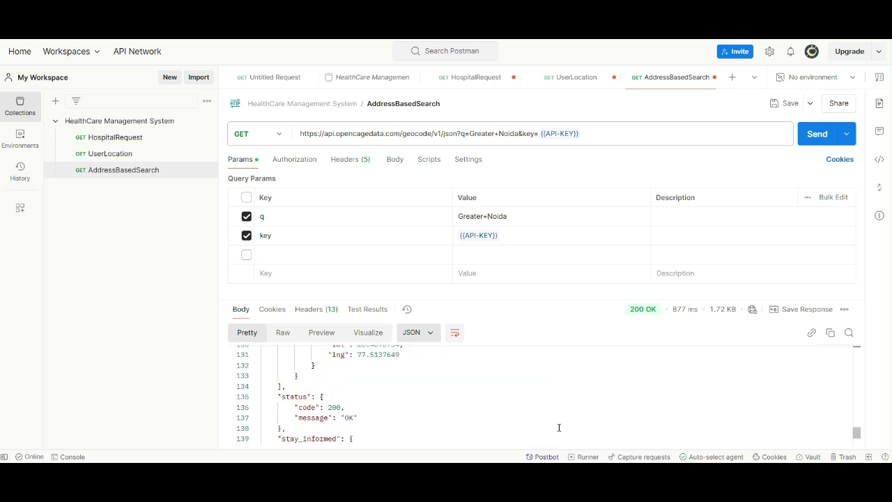
{"action": "scroll", "coordinate": [559, 427], "scroll_direction": "down", "scroll_amount": 2}
{"action": "scroll", "coordinate": [558, 427], "scroll_direction": "up", "scroll_amount": 1}
{"action": "scroll", "coordinate": [558, 427], "scroll_direction": "up", "scroll_amount": 8}
{"action": "scroll", "coordinate": [559, 427], "scroll_direction": "up", "scroll_amount": 8}
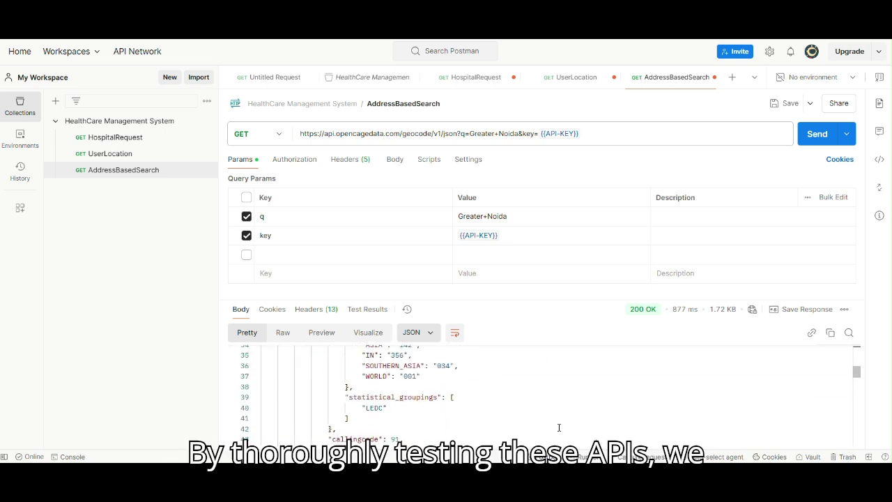
{"action": "scroll", "coordinate": [559, 427], "scroll_direction": "up", "scroll_amount": 9}
{"action": "scroll", "coordinate": [559, 427], "scroll_direction": "up", "scroll_amount": 2}
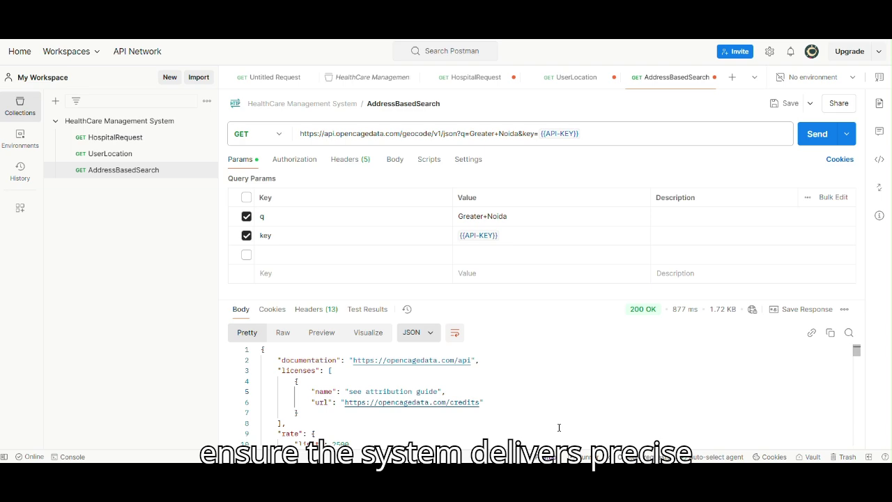